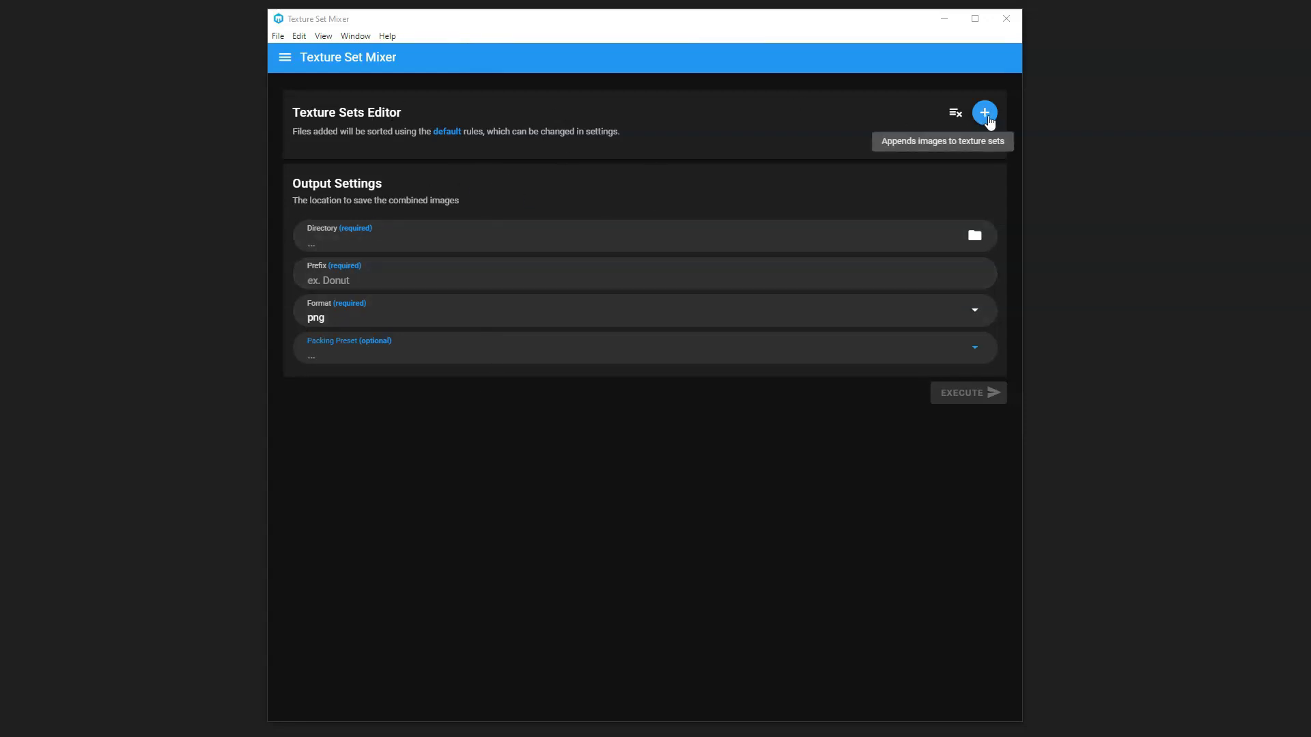
# Step: Add the exports > maps folder as texture sets, giving Ambient Occlusion through Roughness
pyautogui.click(987, 118)
pyautogui.click(989, 120)
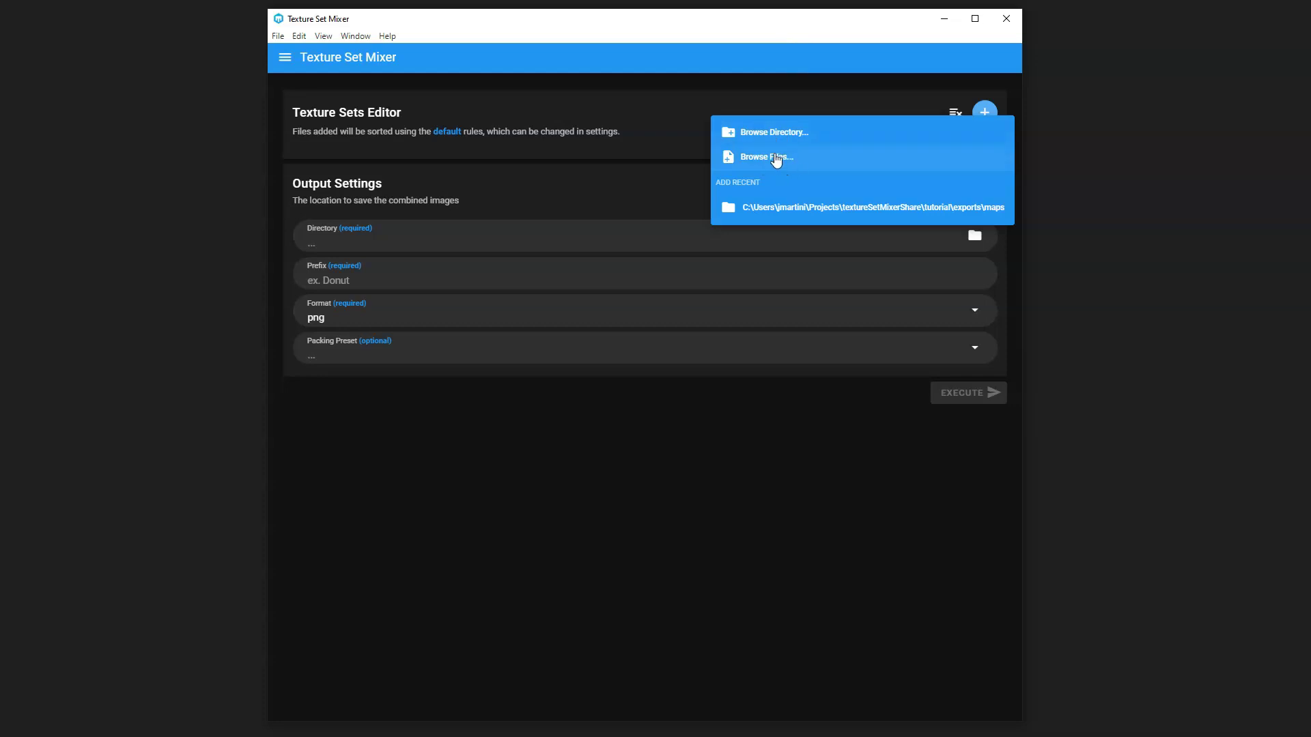
pyautogui.click(782, 132)
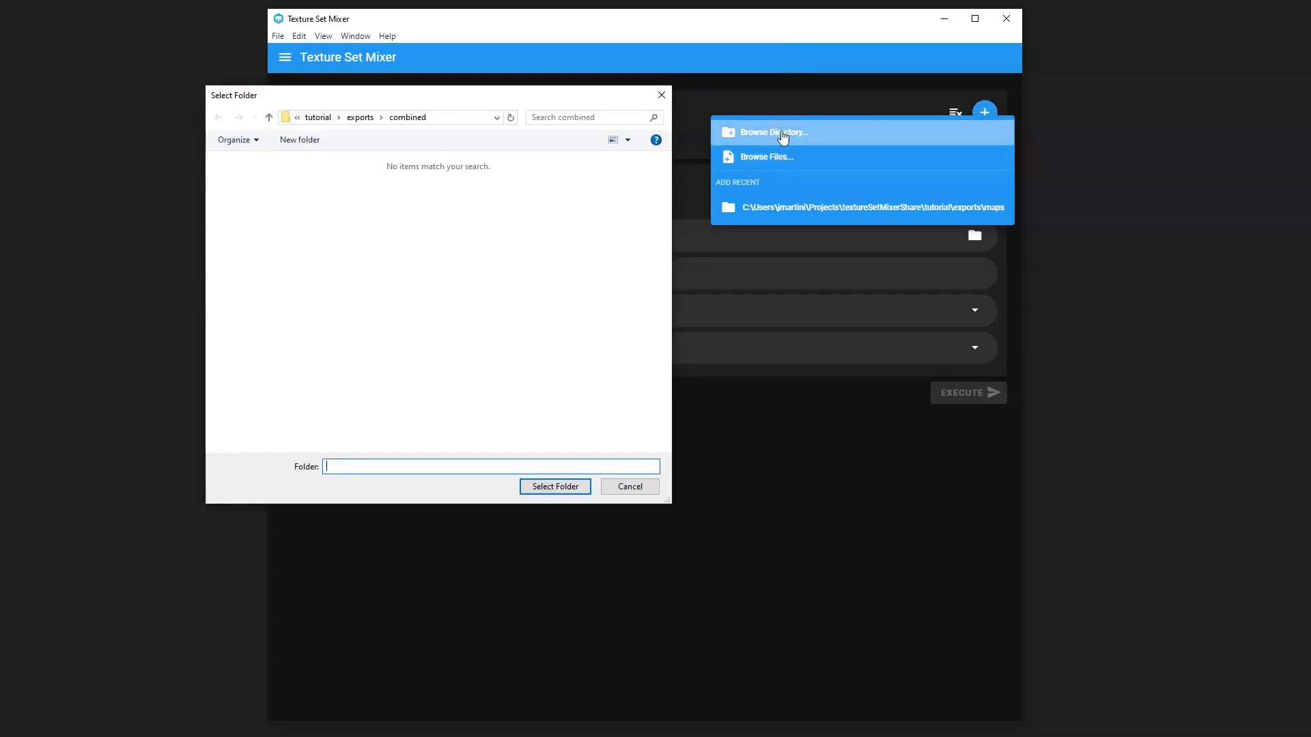
pyautogui.click(359, 117)
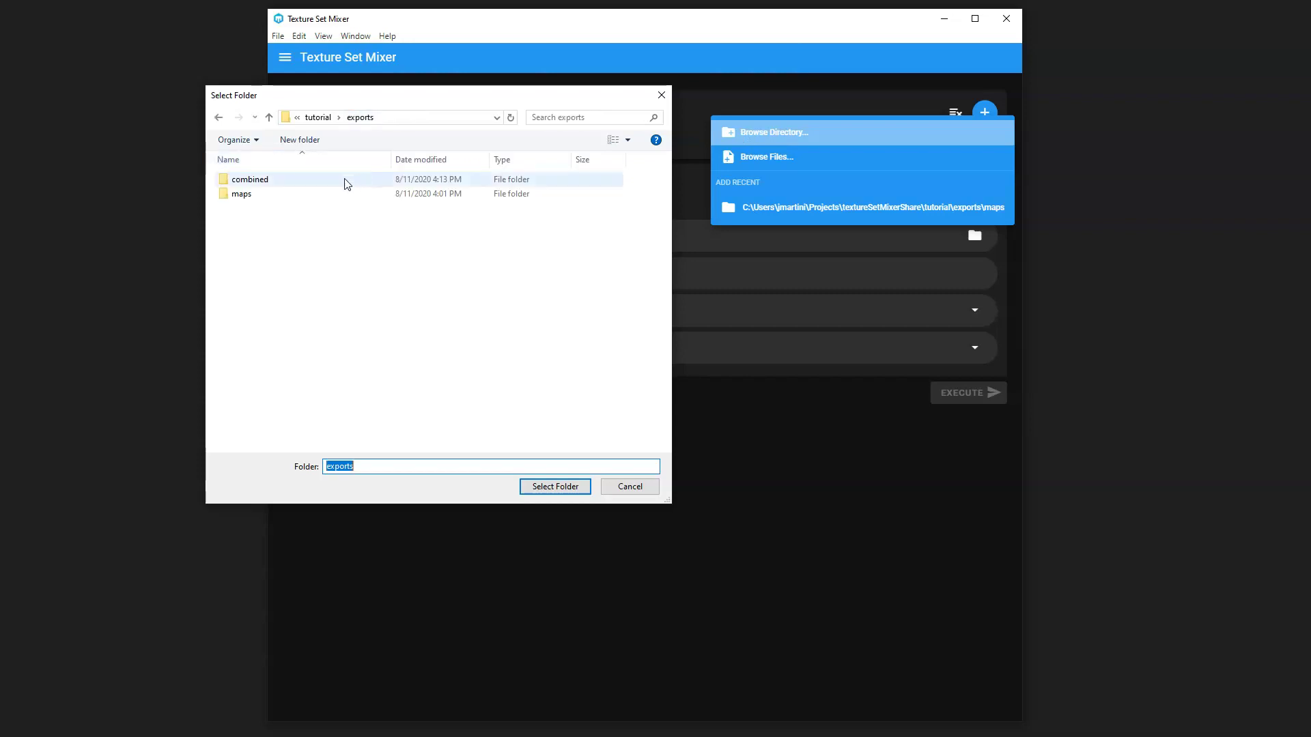
pyautogui.doubleClick(315, 198)
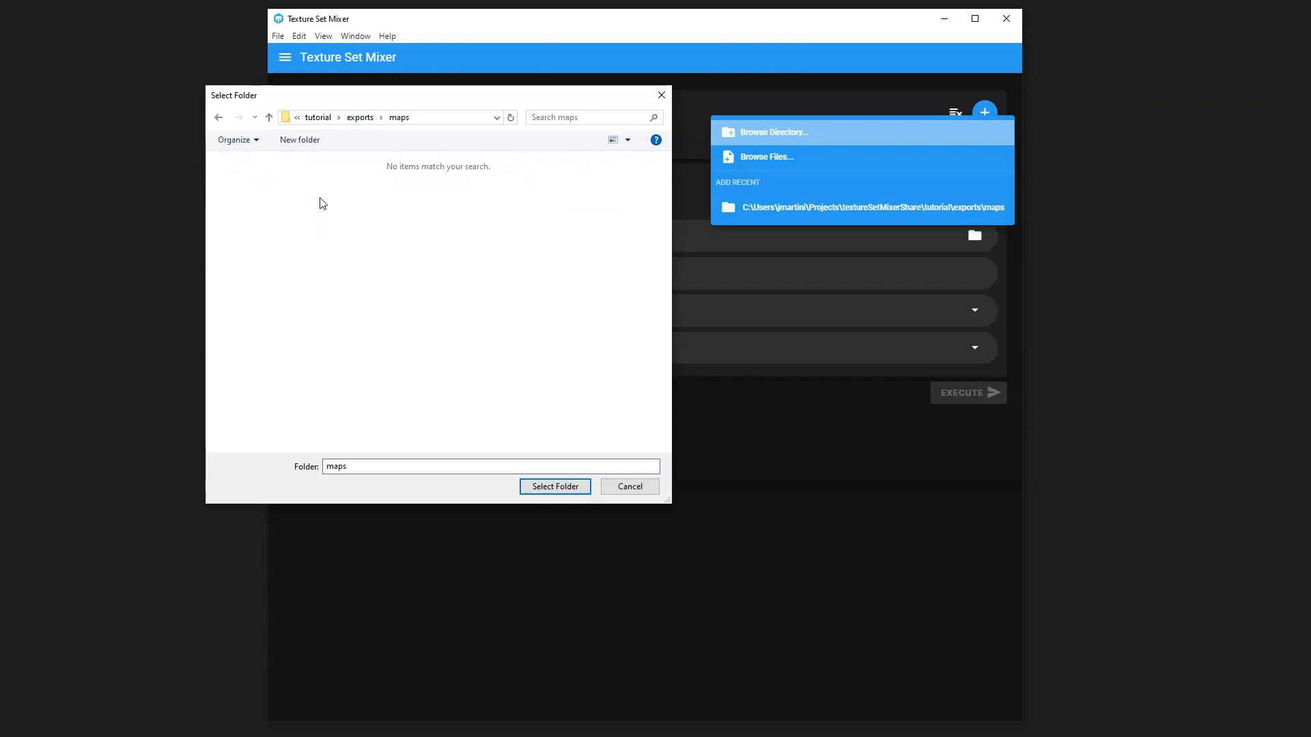
pyautogui.click(556, 487)
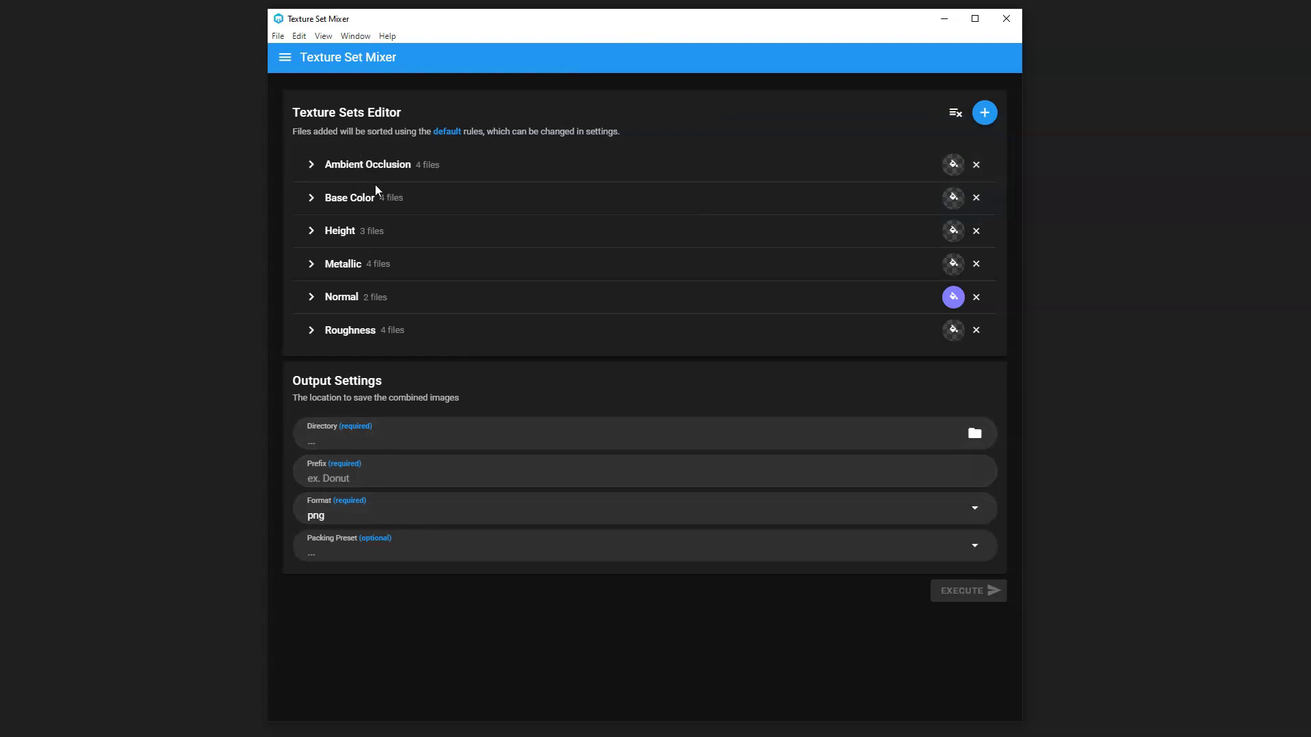
# Step: Expand and collapse the Base Color and Metallic sets to inspect their files
pyautogui.click(311, 199)
pyautogui.click(310, 200)
pyautogui.click(312, 265)
pyautogui.click(312, 265)
# Step: Preview Leather_Mixed_AO, then remove Leather_Mixed_AO.png and Padding_Mixed_AO.png from Ambient Occlusion
pyautogui.click(311, 166)
pyautogui.click(318, 253)
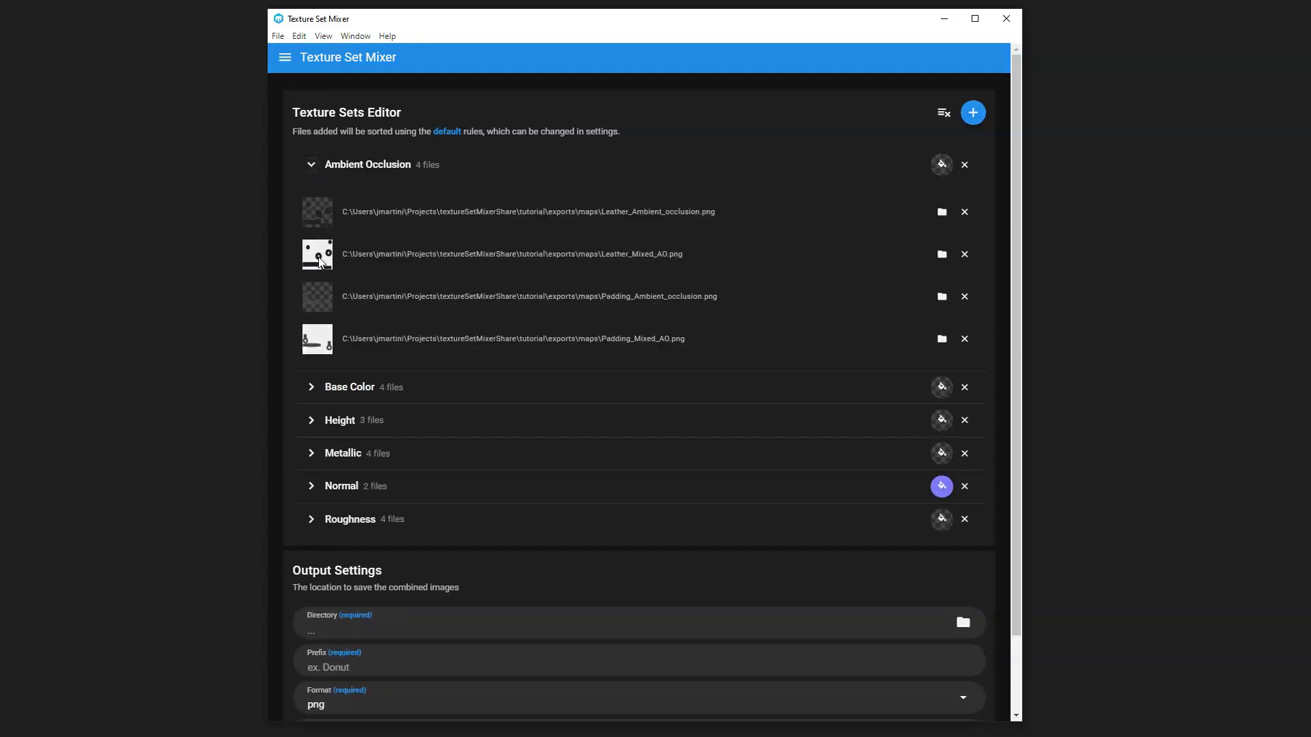
pyautogui.click(814, 156)
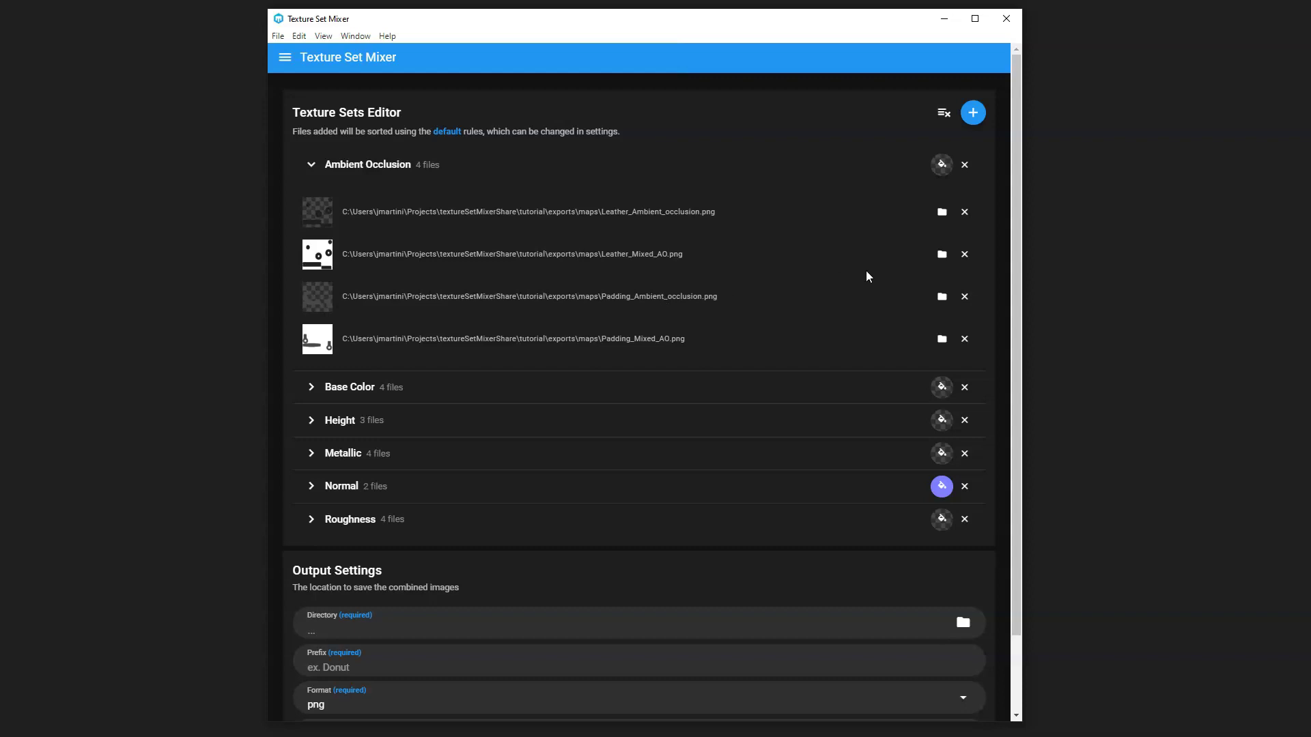
pyautogui.click(964, 254)
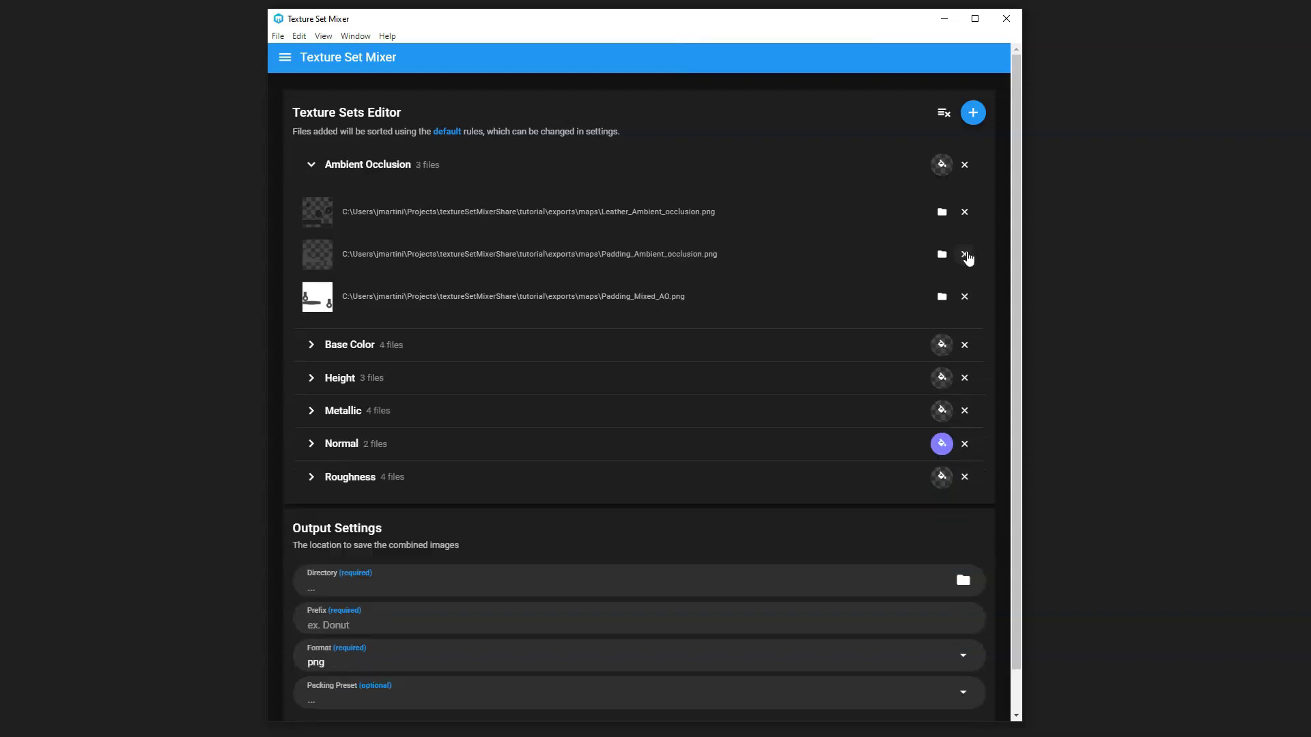
pyautogui.click(964, 297)
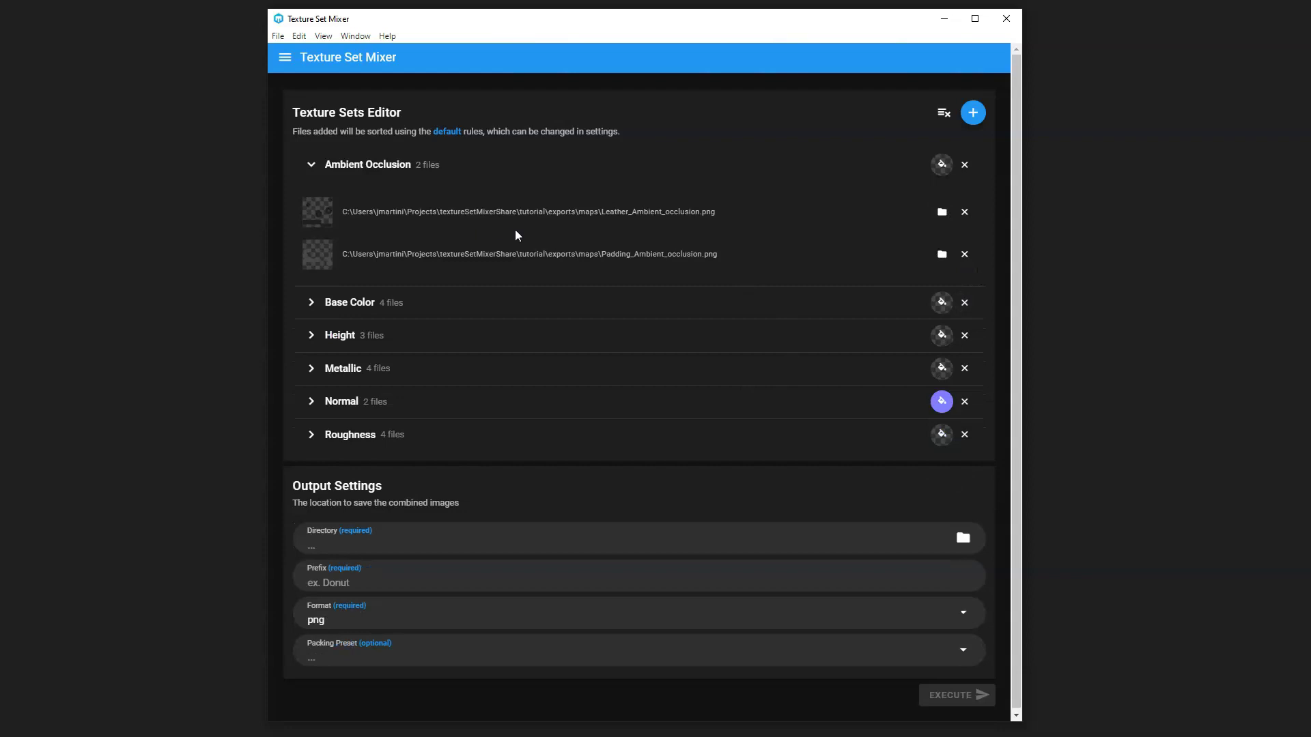
# Step: Collapse Ambient Occlusion, try a red Base Color fill, then reset it to transparent
pyautogui.click(312, 168)
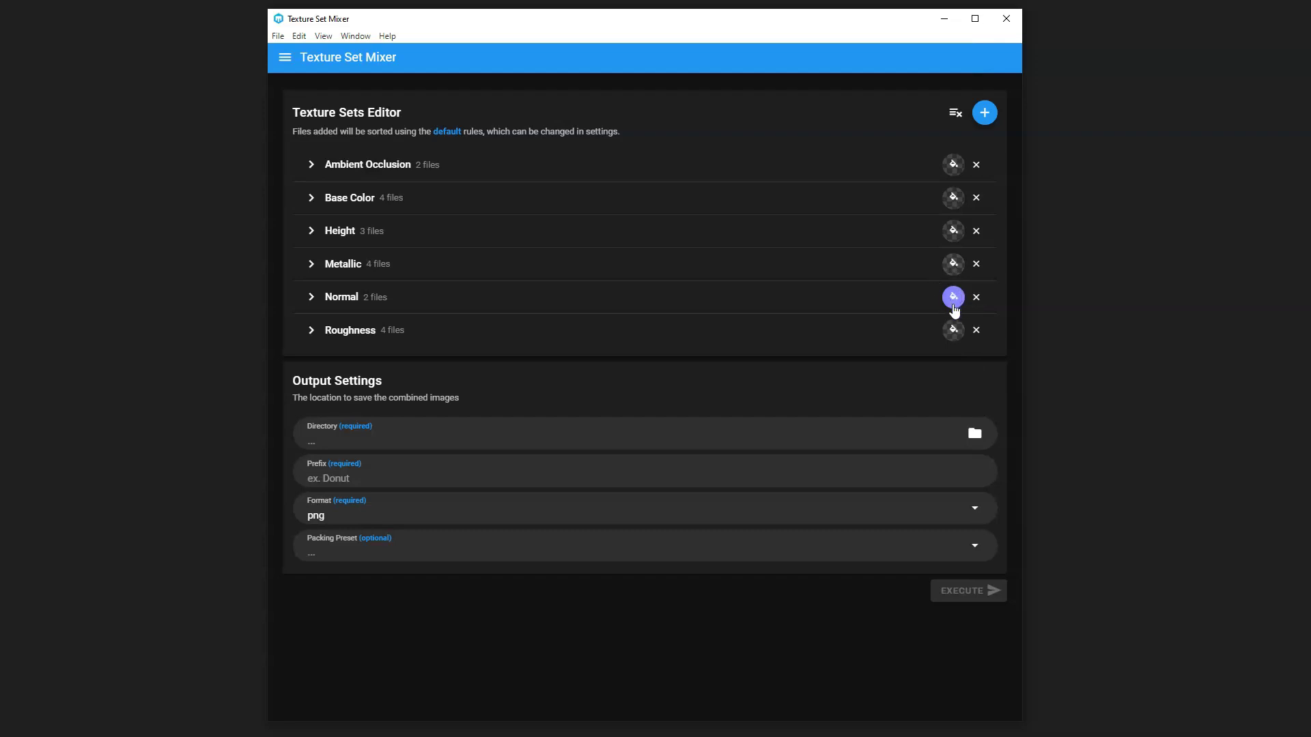
pyautogui.click(955, 199)
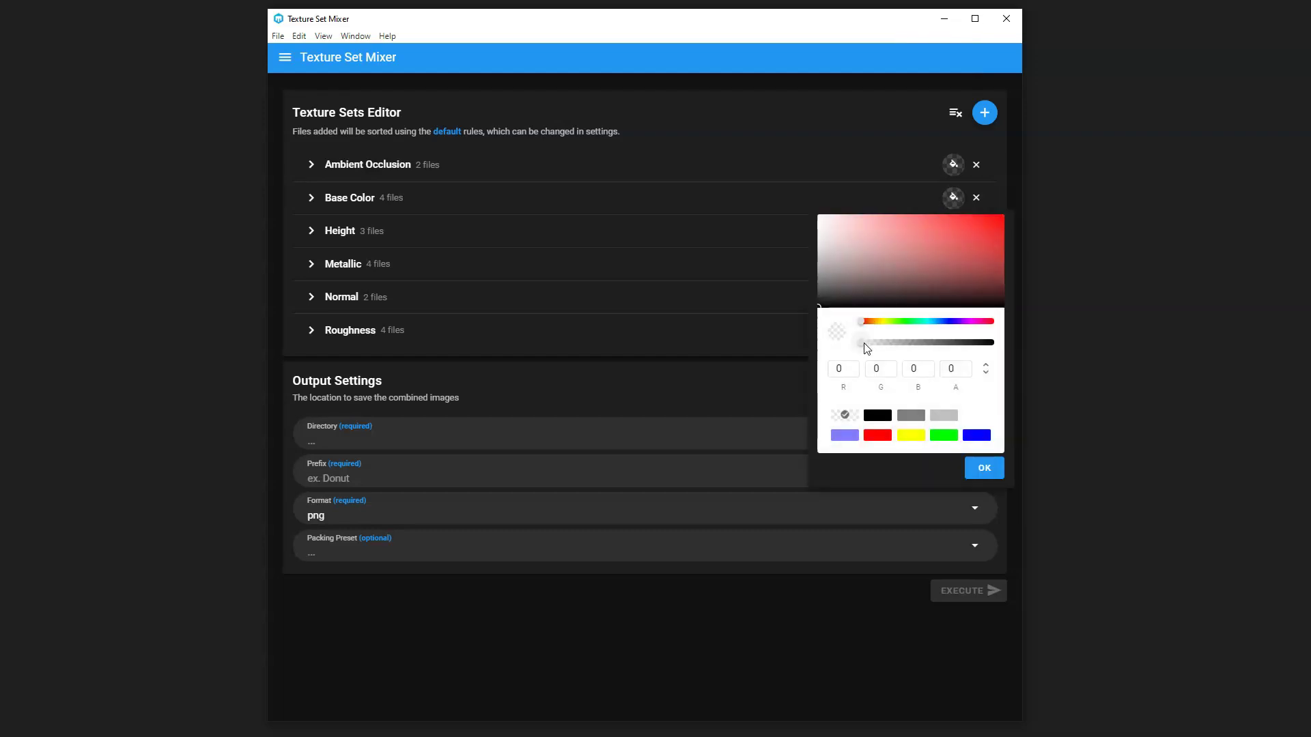
pyautogui.moveTo(924, 264)
pyautogui.mouseDown()
pyautogui.moveTo(989, 235)
pyautogui.moveTo(985, 225)
pyautogui.mouseUp()
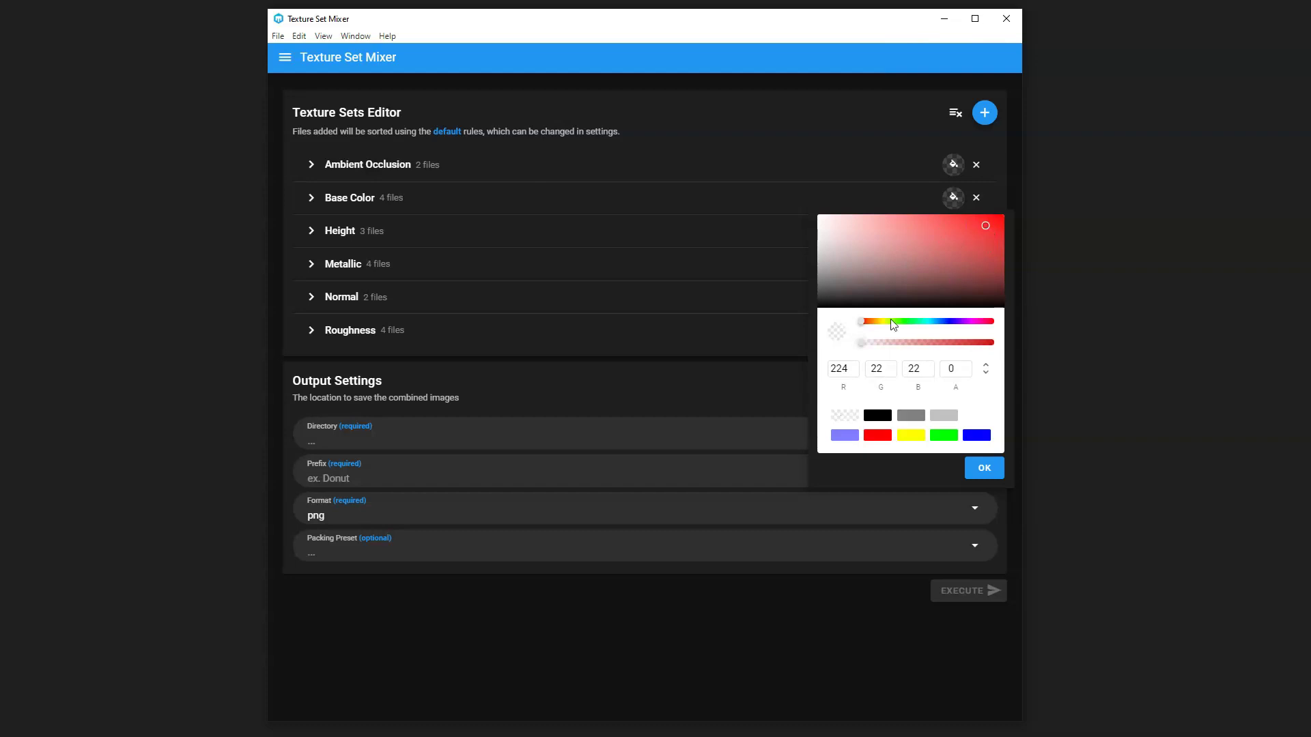
pyautogui.moveTo(861, 342); pyautogui.dragTo(995, 343)
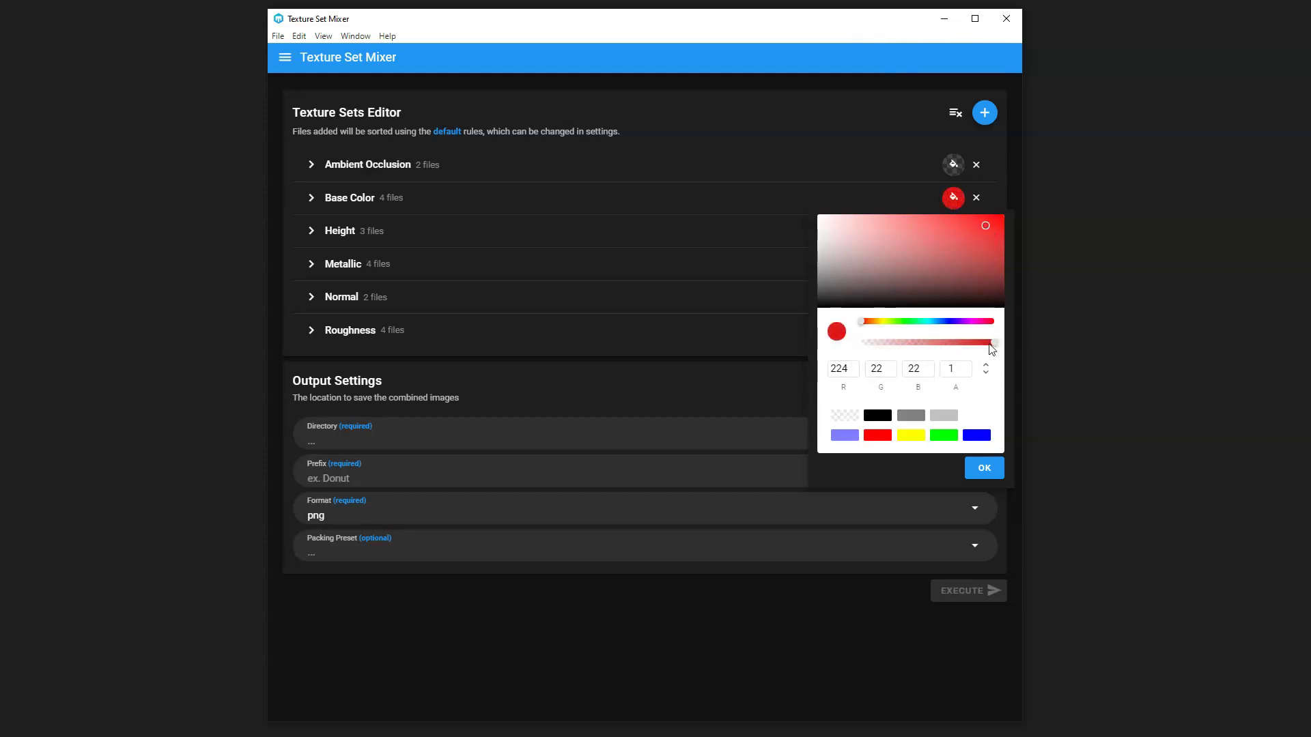
pyautogui.moveTo(995, 350); pyautogui.dragTo(955, 352)
pyautogui.click(845, 415)
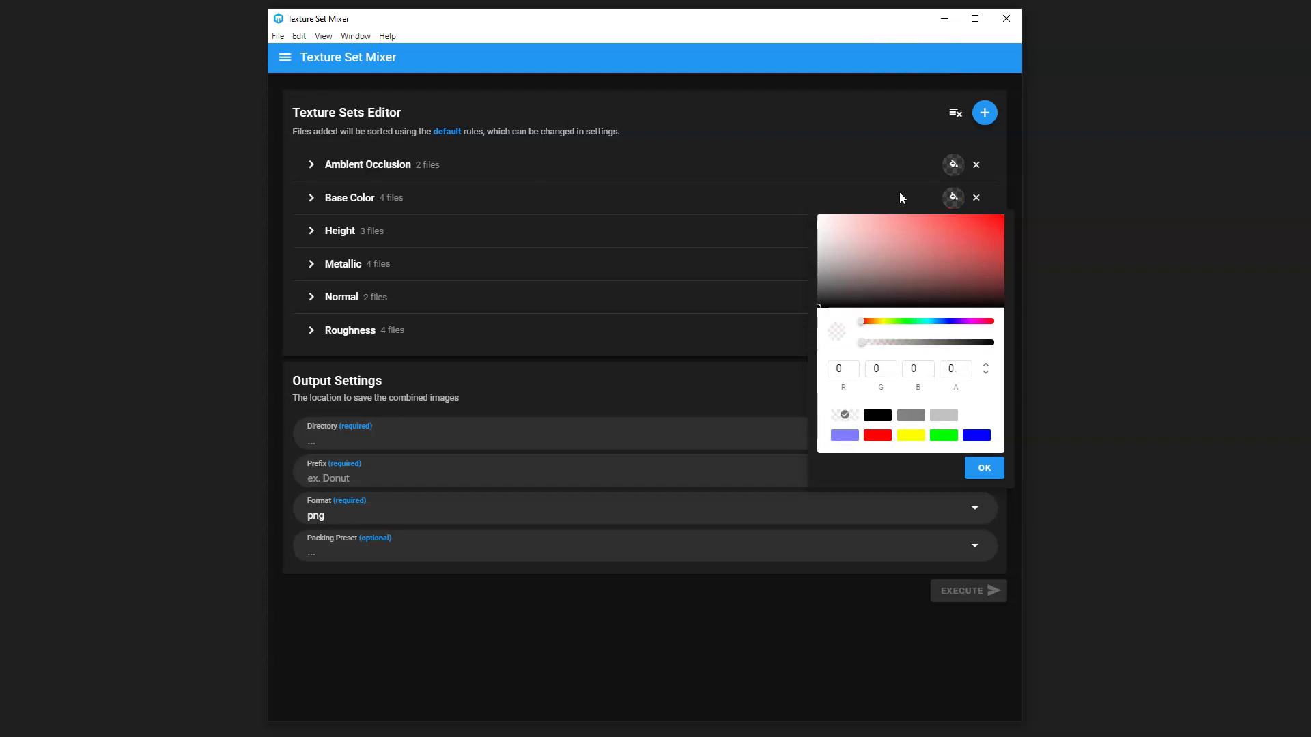
pyautogui.click(890, 170)
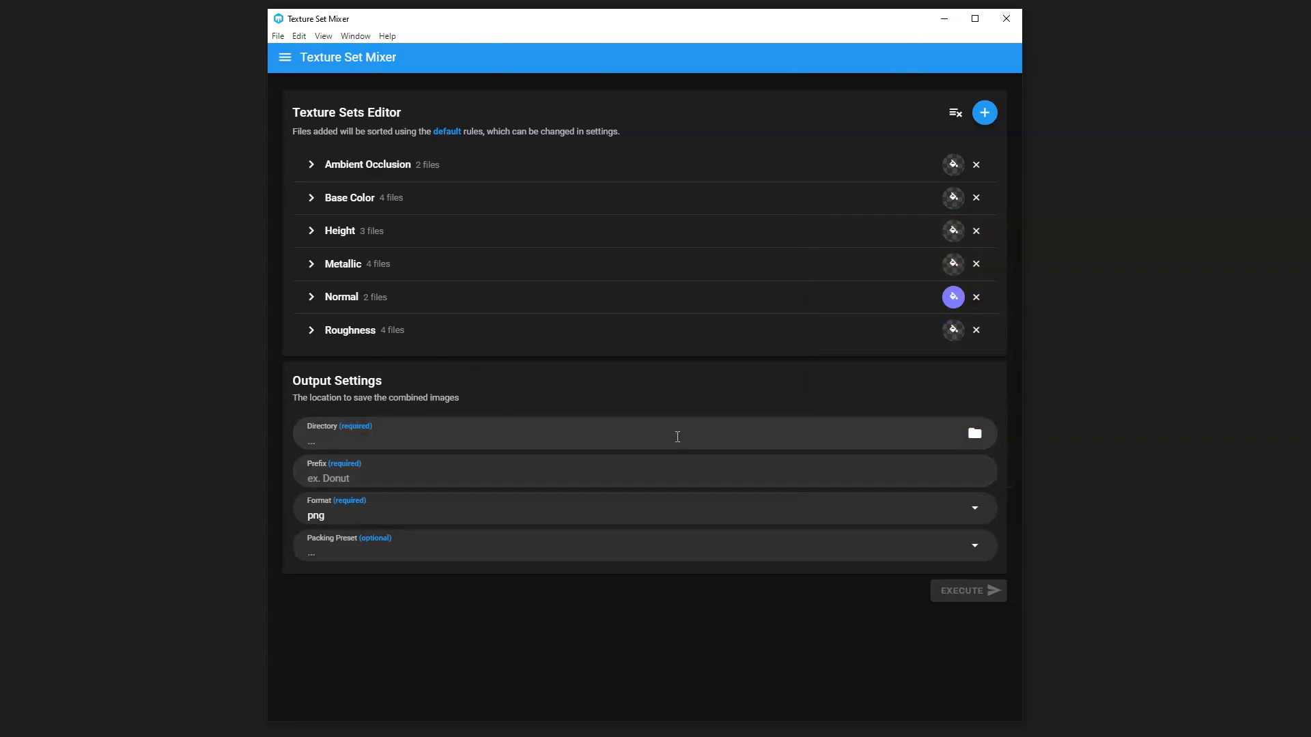
# Step: Set the output directory to the exports\combined folder
pyautogui.click(976, 437)
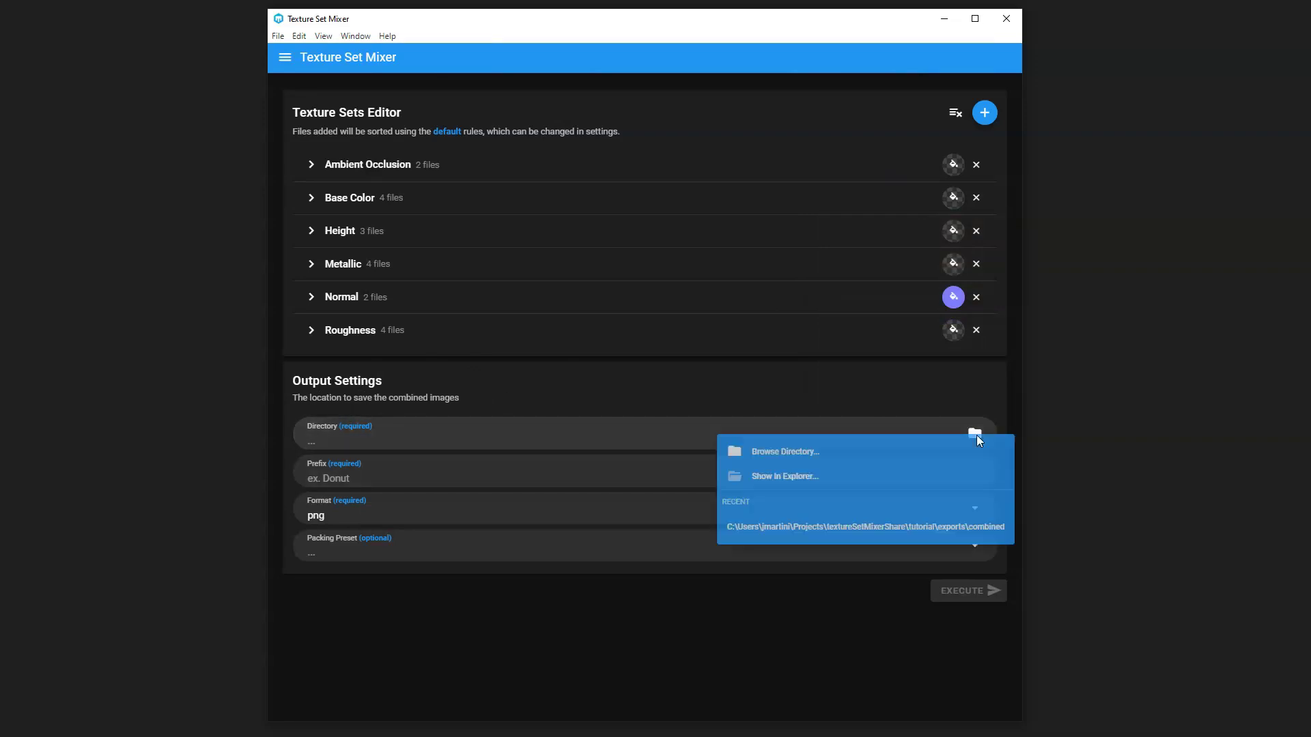
pyautogui.click(838, 451)
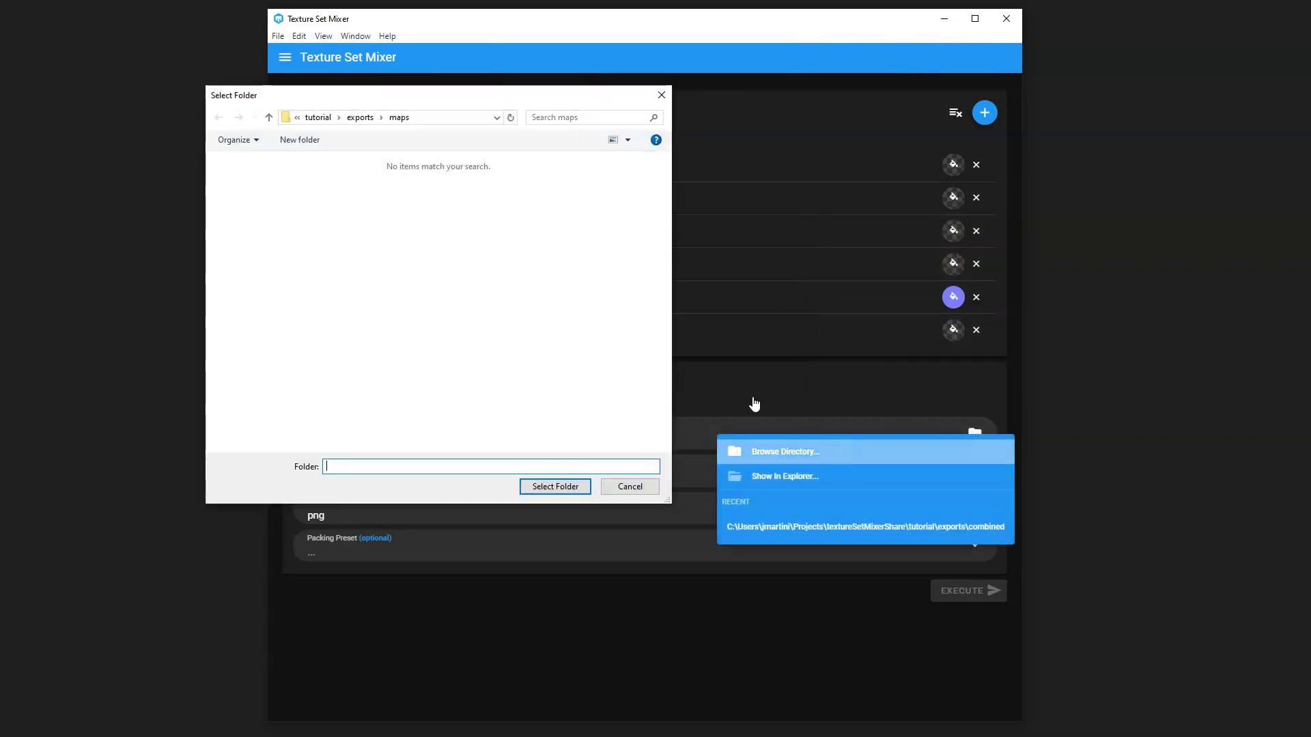
pyautogui.click(360, 118)
pyautogui.doubleClick(250, 179)
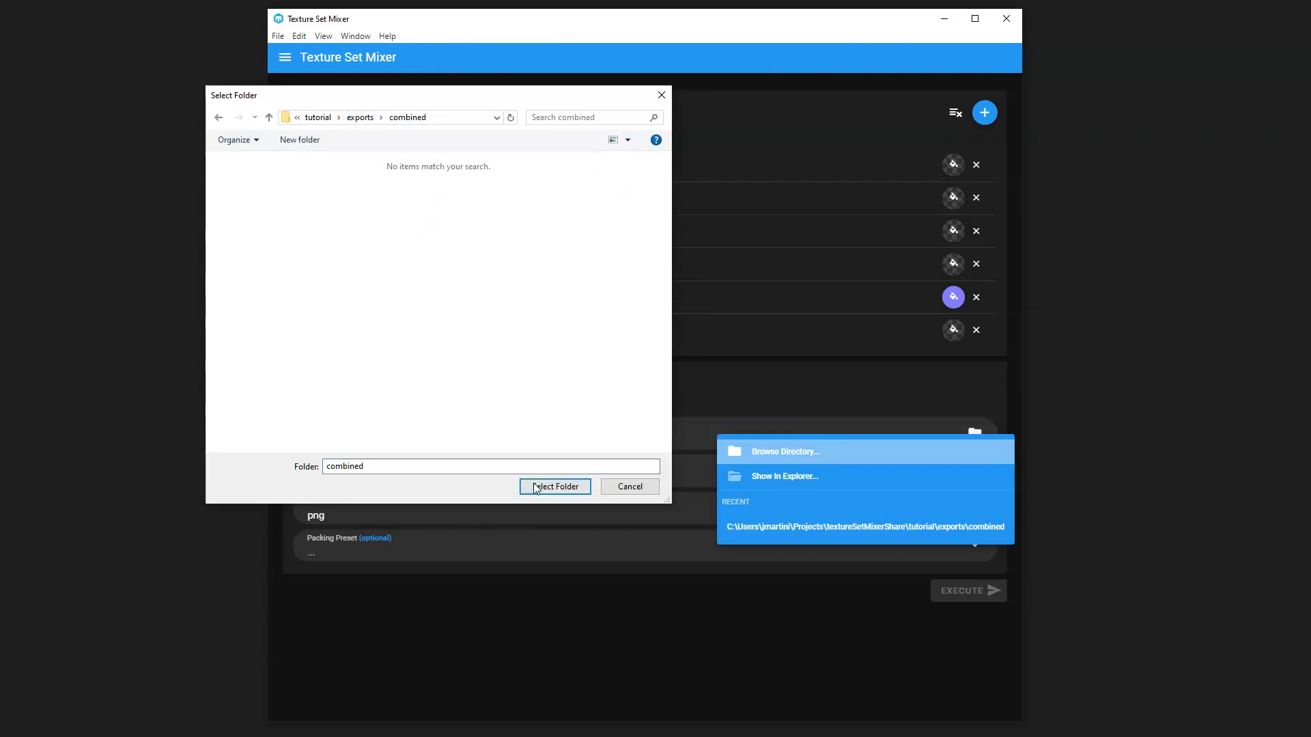
pyautogui.click(552, 486)
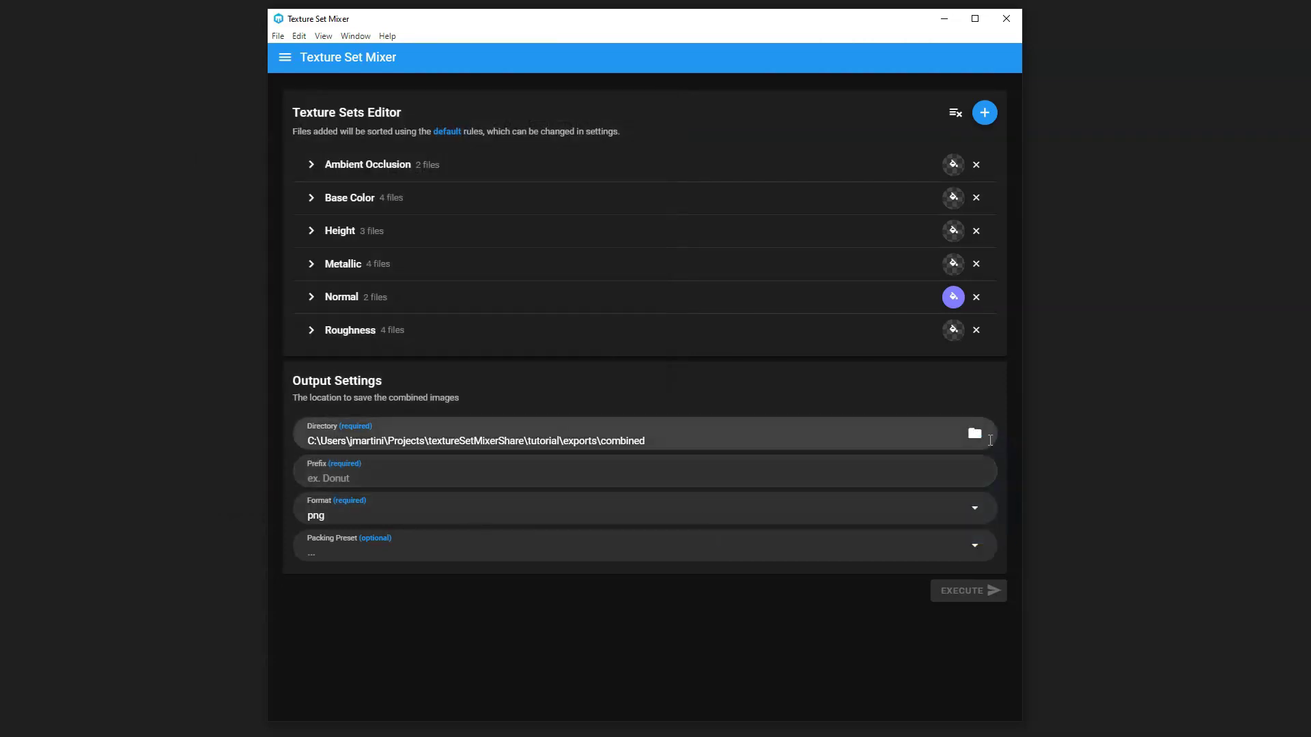
# Step: Clear all texture sets and reload them from the recent maps folder
pyautogui.click(984, 113)
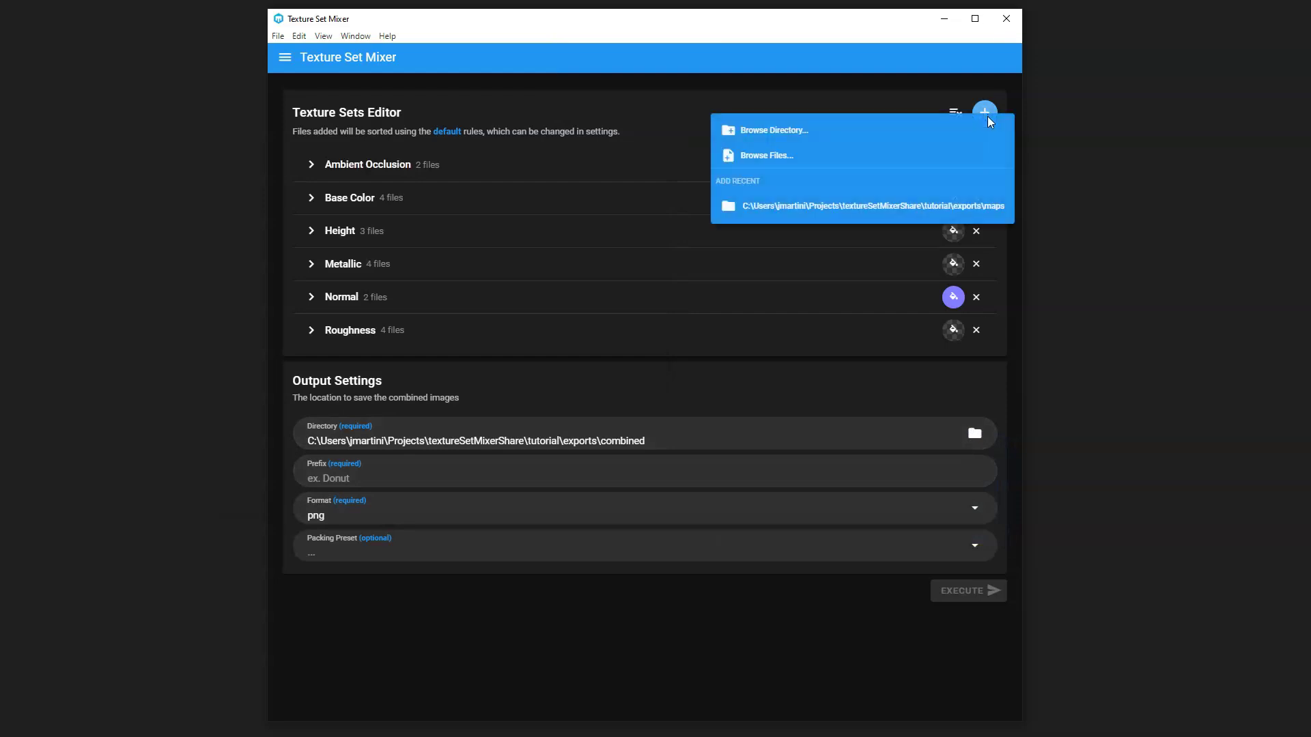
pyautogui.click(975, 434)
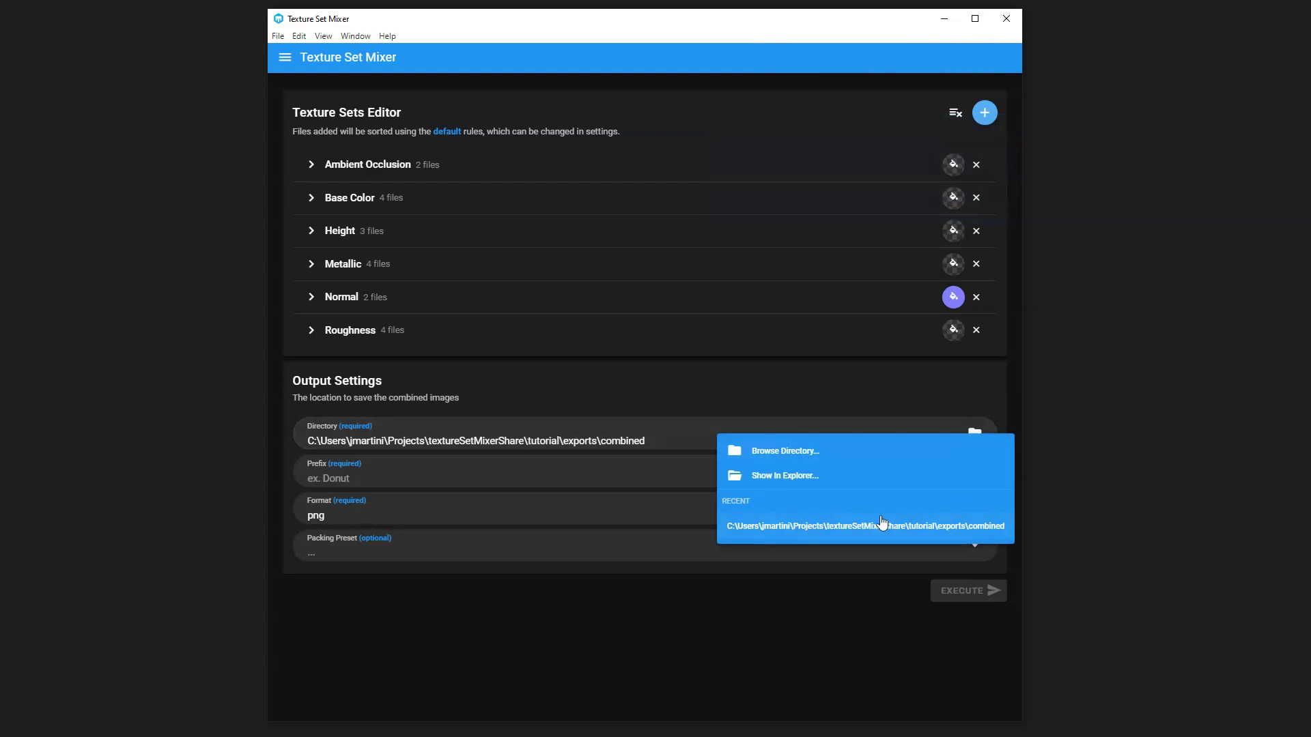
pyautogui.click(988, 151)
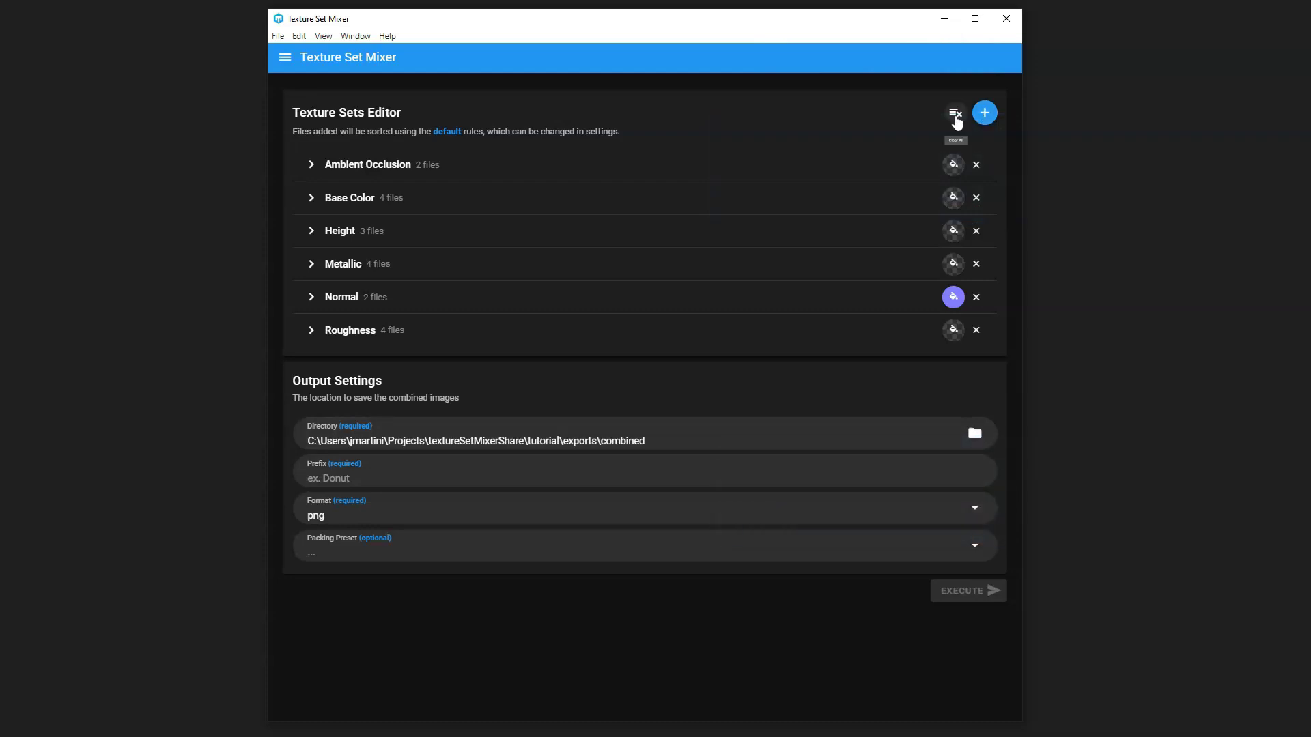
pyautogui.click(957, 114)
pyautogui.click(983, 114)
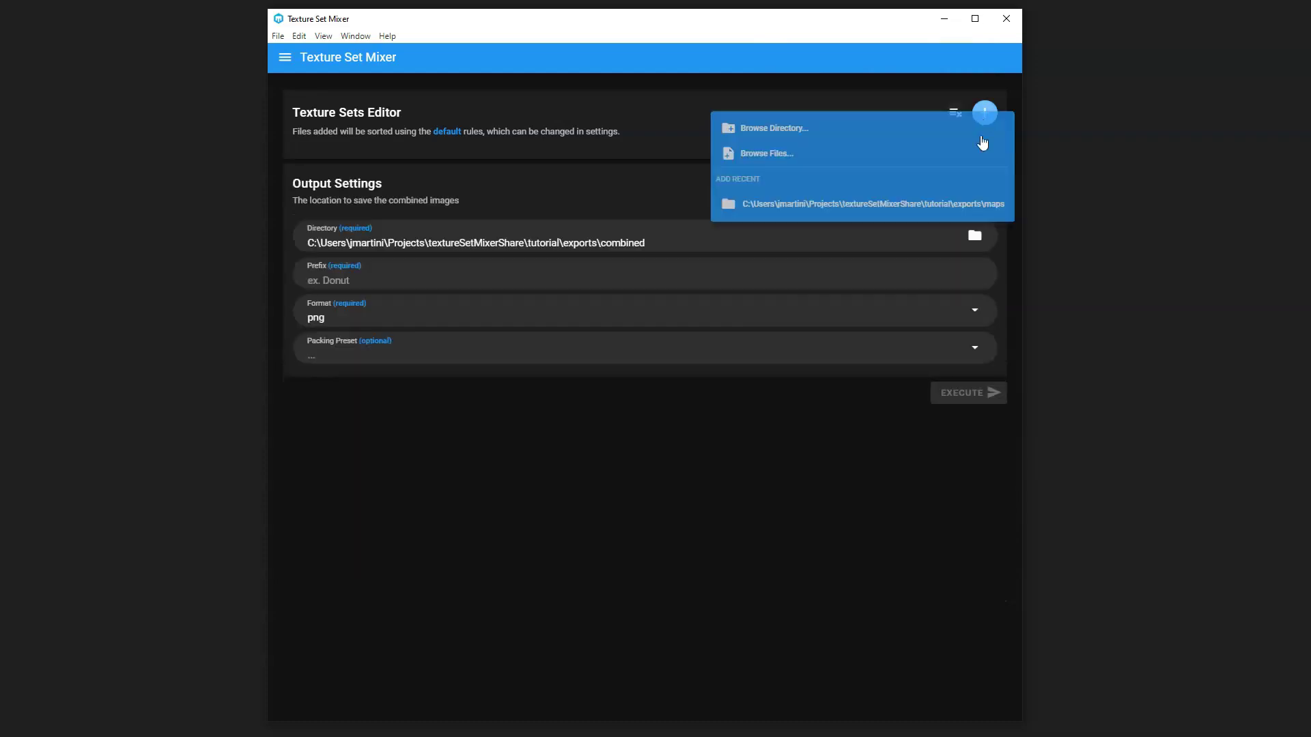
pyautogui.click(984, 211)
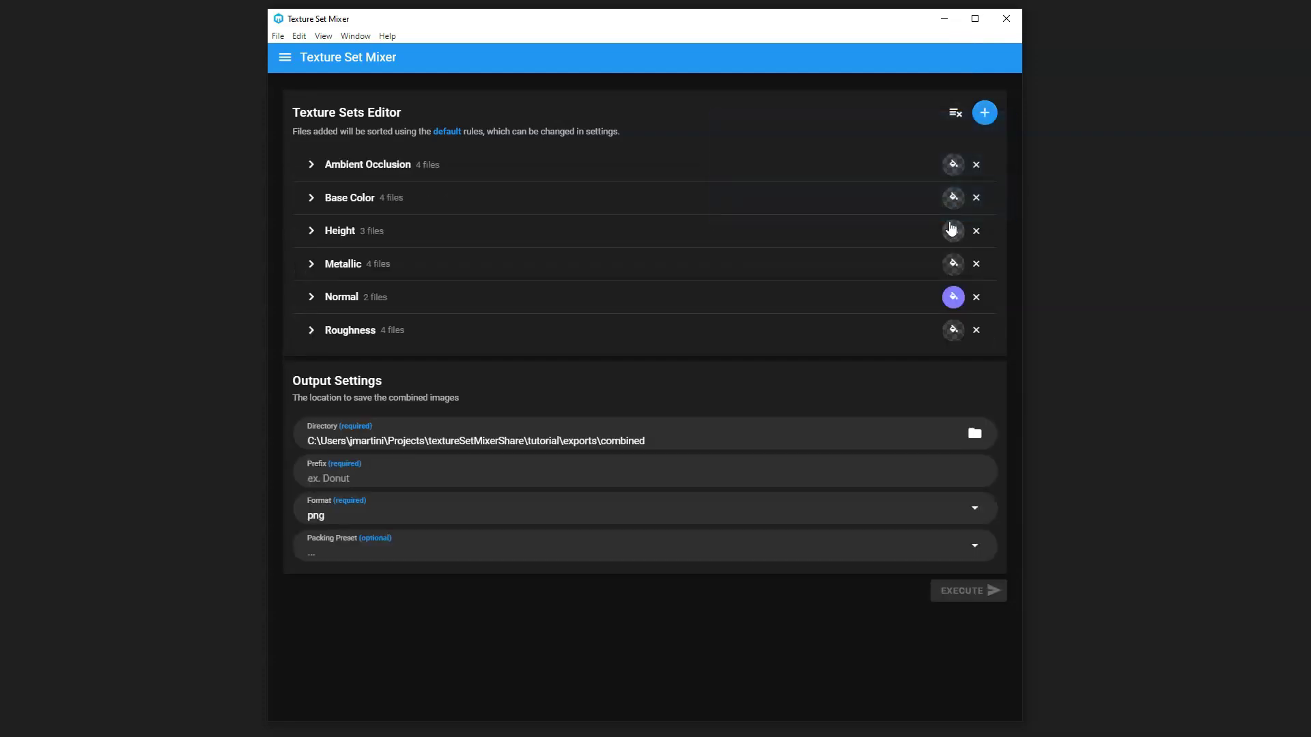
# Step: Set the output prefix to 'Headphones' and choose the UE4 packing preset
pyautogui.click(367, 485)
pyautogui.write('Headphones')
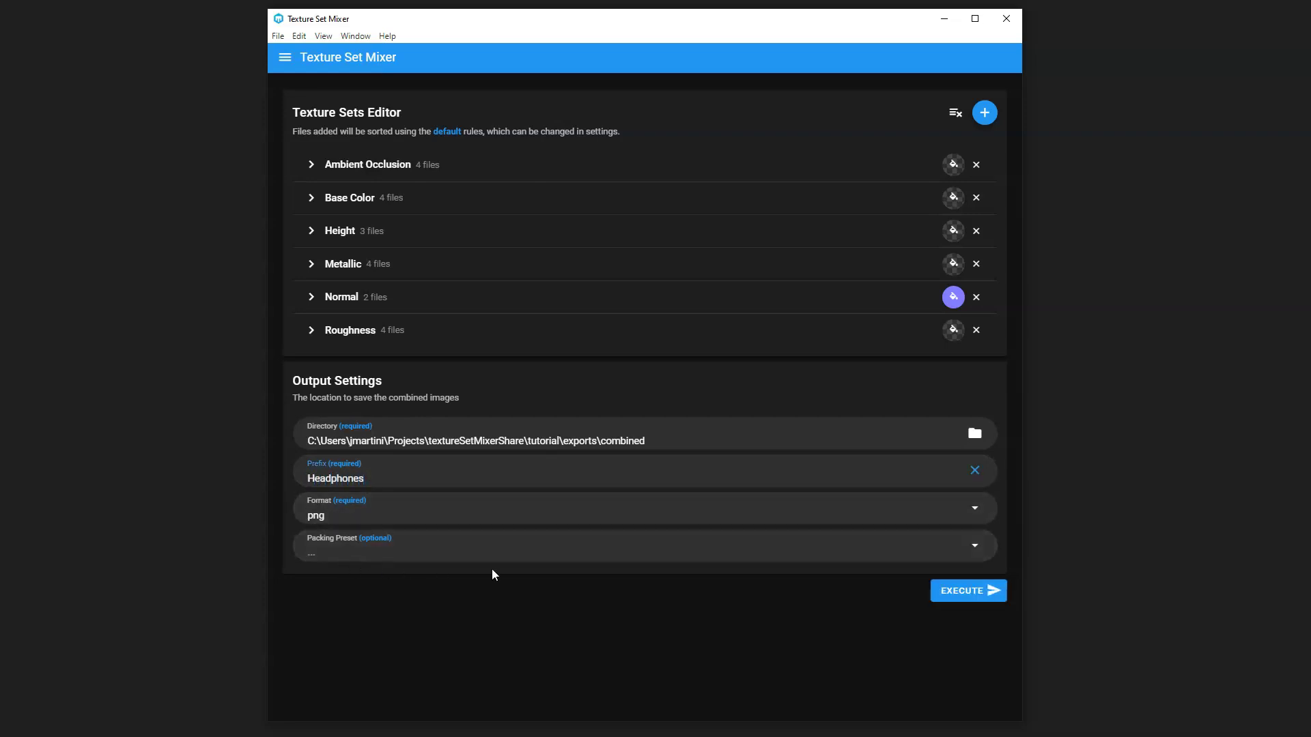
pyautogui.click(407, 557)
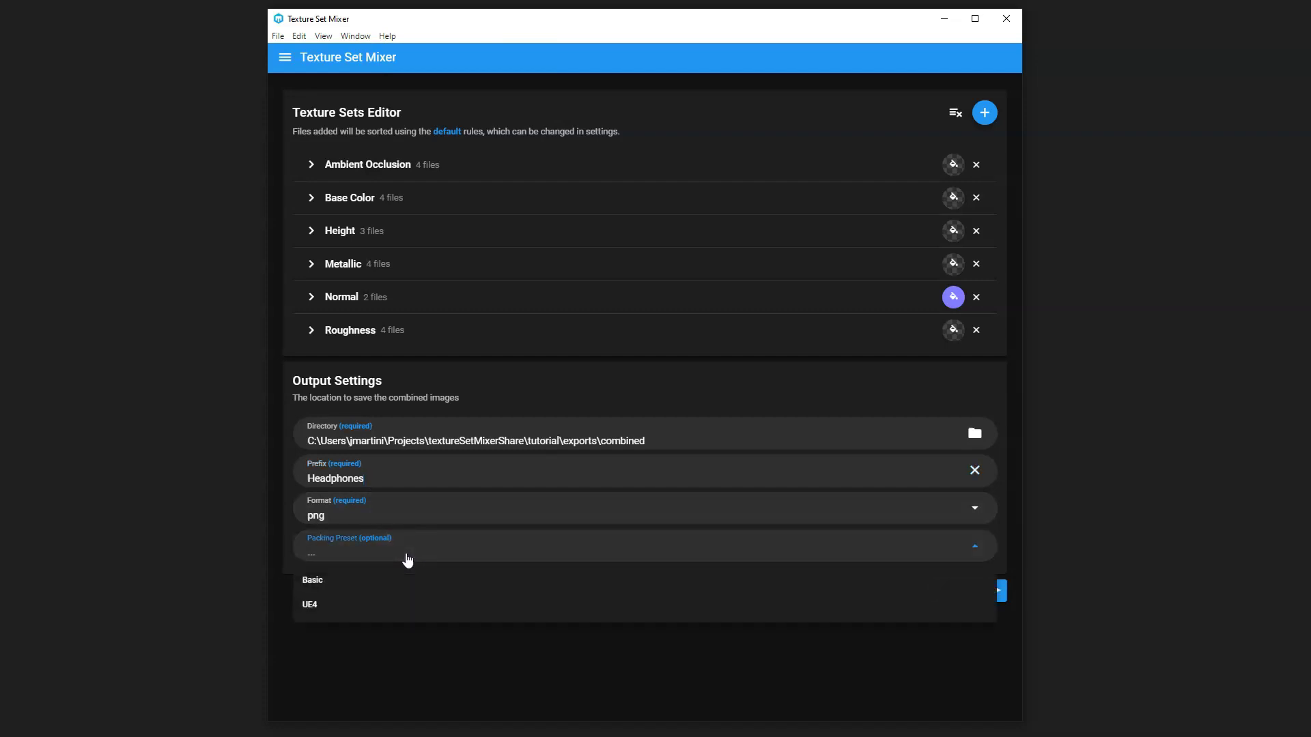
pyautogui.click(344, 610)
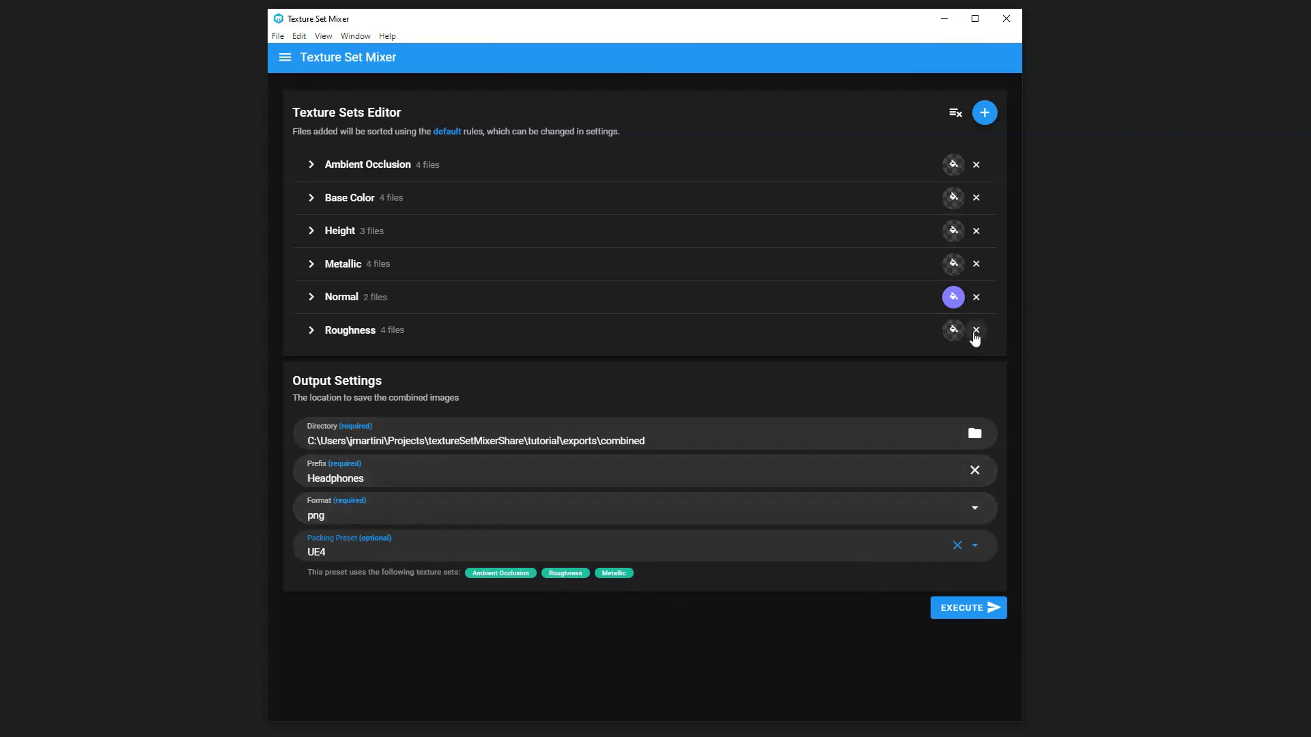
# Step: Remove and re-add the Roughness set from the recent folder, then execute the export
pyautogui.click(976, 330)
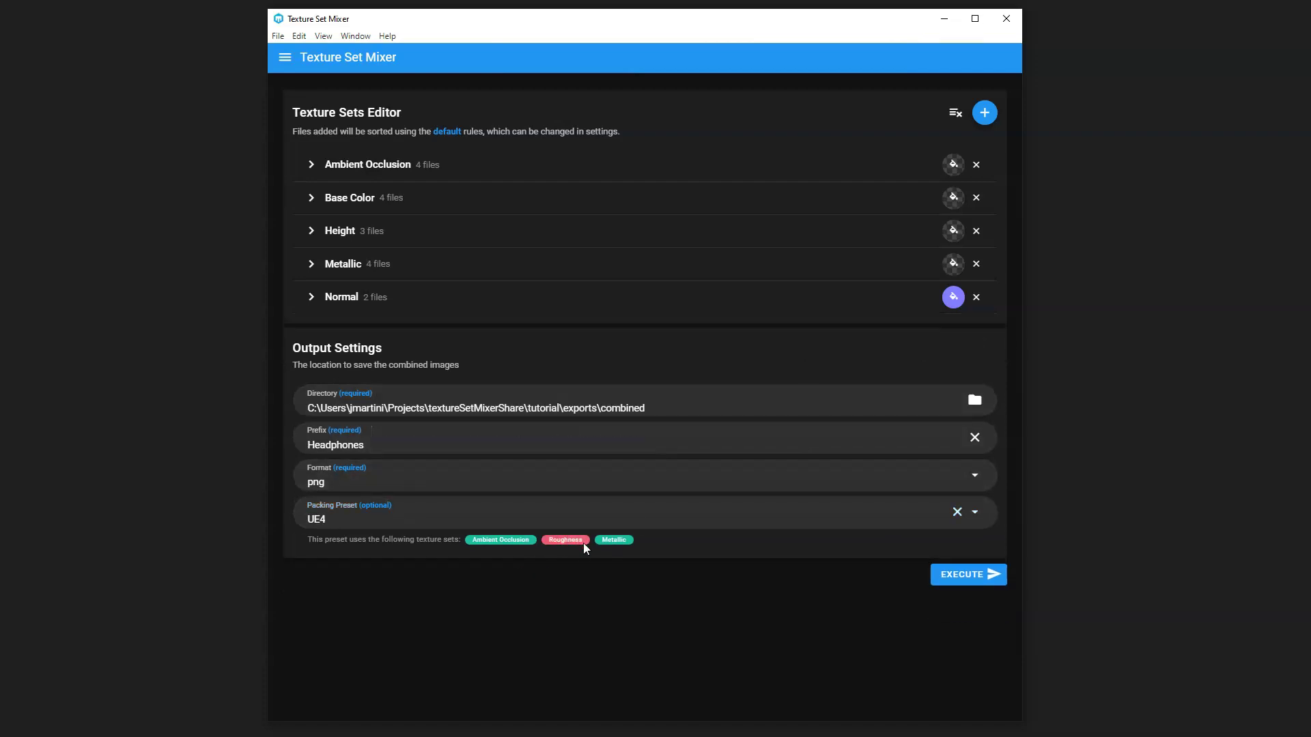
pyautogui.click(984, 113)
pyautogui.click(963, 206)
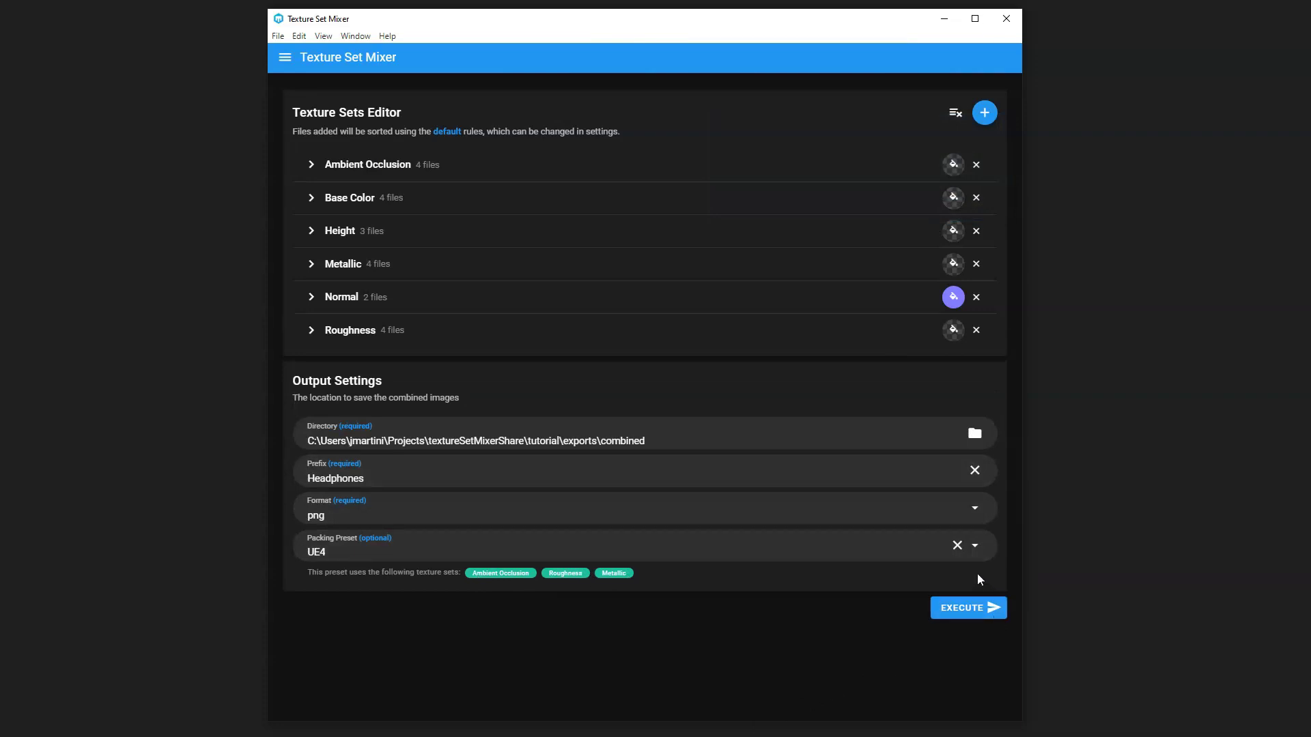
pyautogui.click(958, 611)
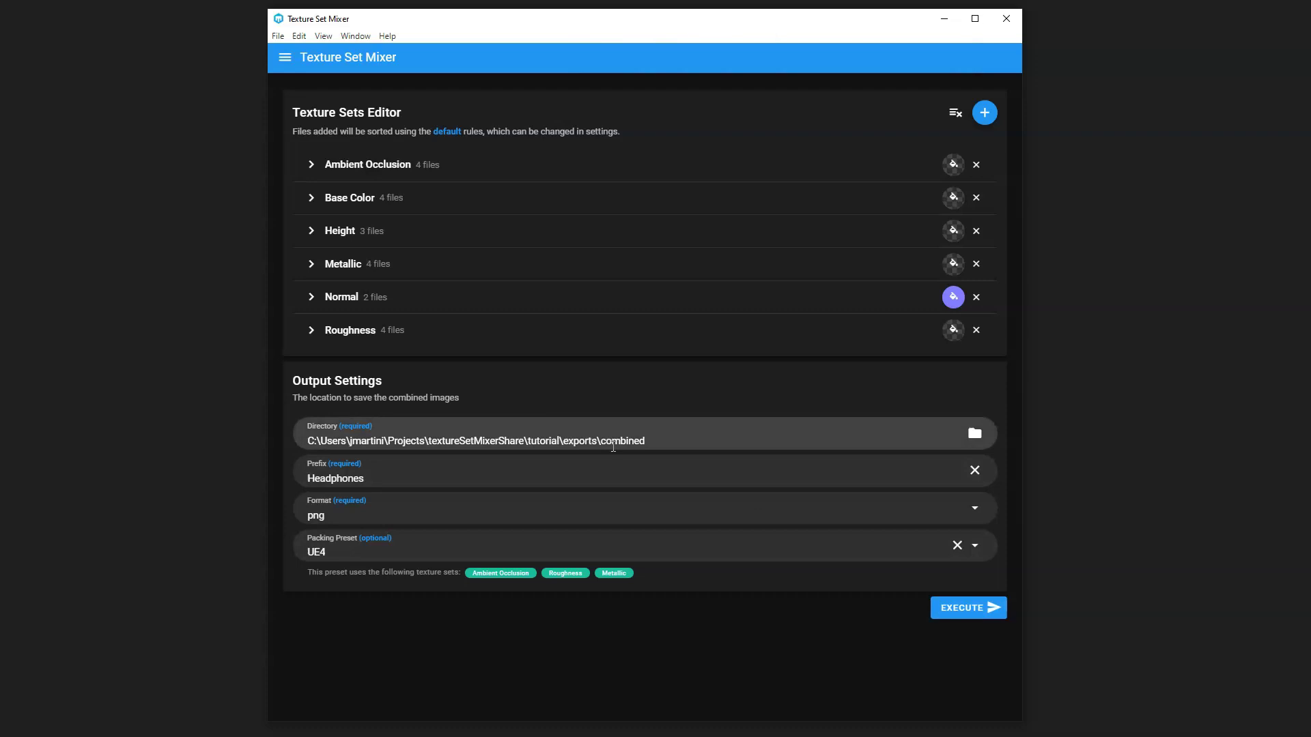
pyautogui.click(979, 442)
# Step: Show the combined folder in File Explorer and inspect Headphones_AO_Roughness_Metallic.png among the other maps
pyautogui.click(823, 478)
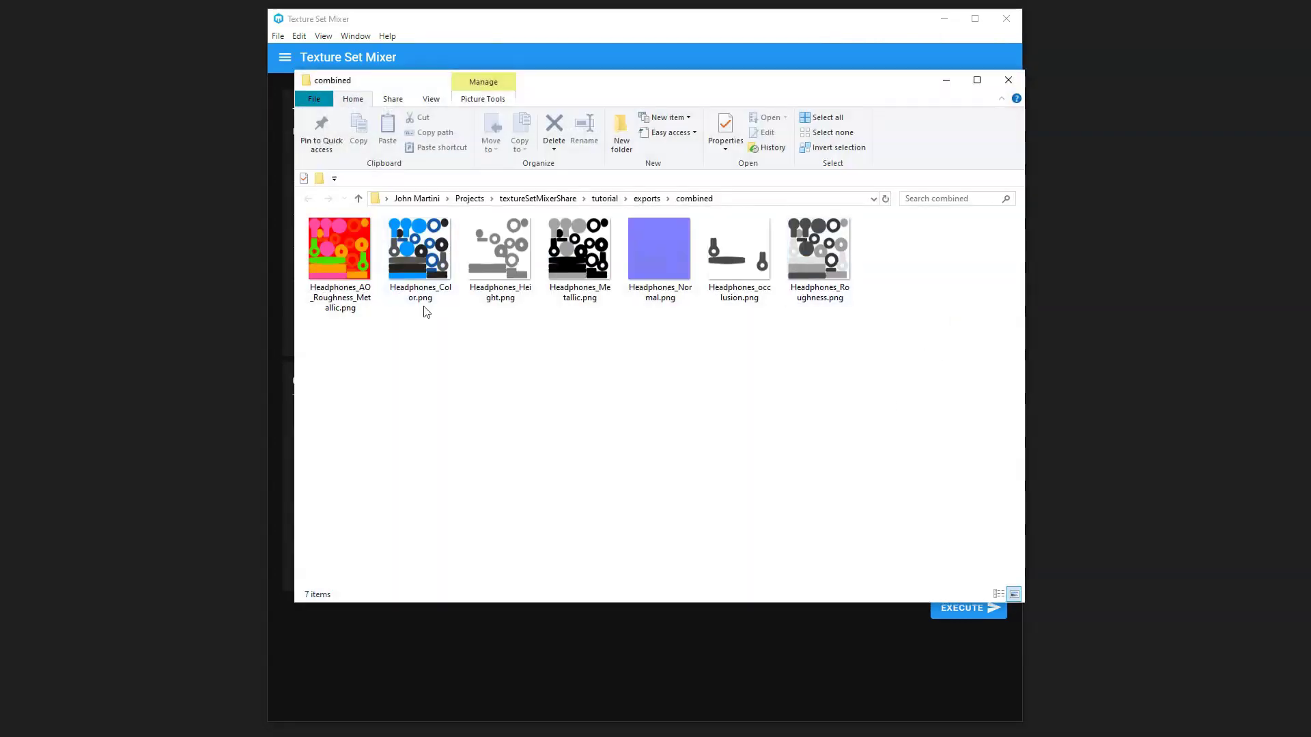
pyautogui.click(335, 304)
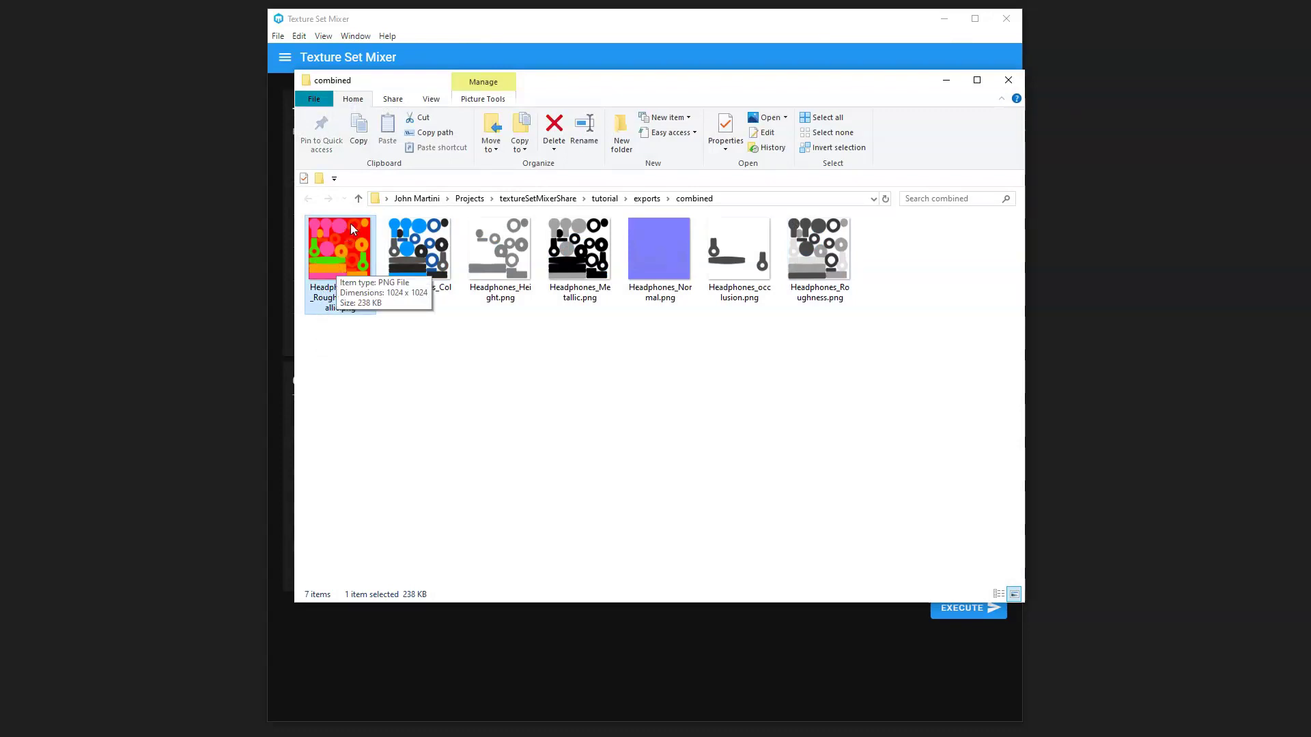
pyautogui.click(419, 389)
pyautogui.moveTo(424, 360); pyautogui.dragTo(808, 252)
pyautogui.click(871, 365)
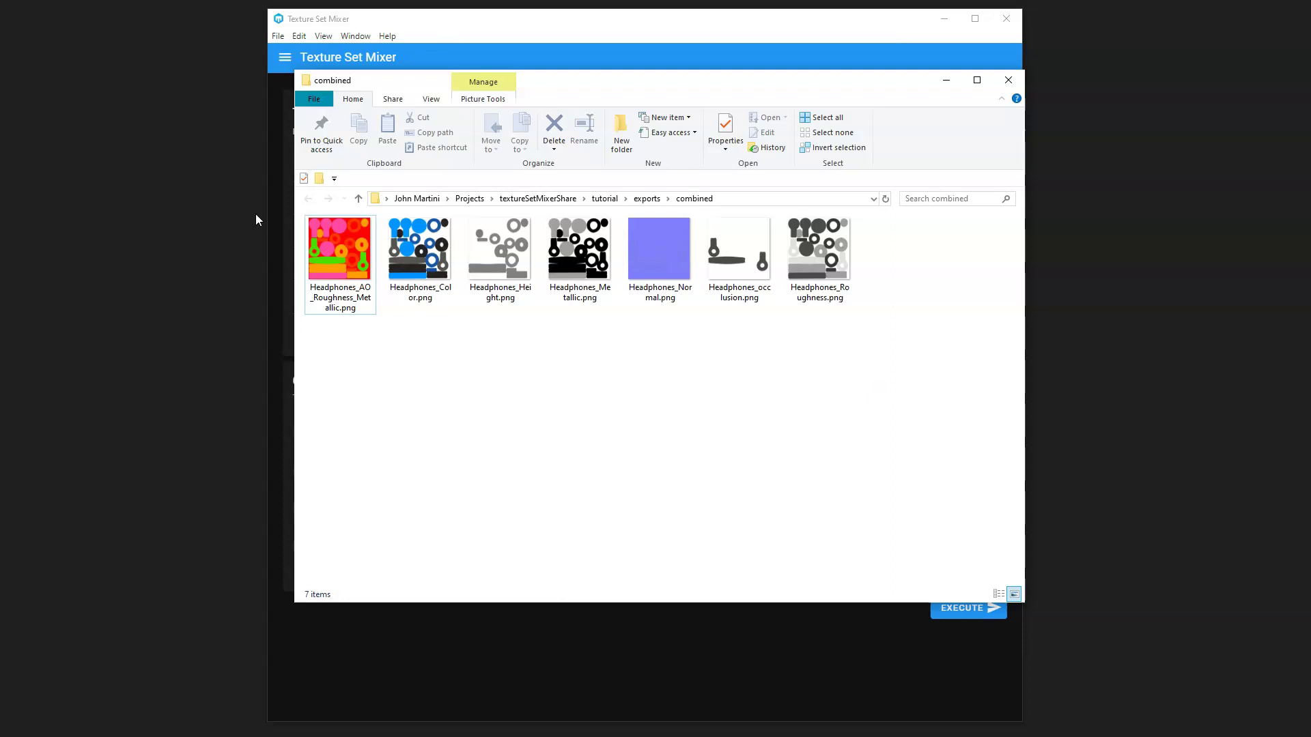
pyautogui.click(341, 274)
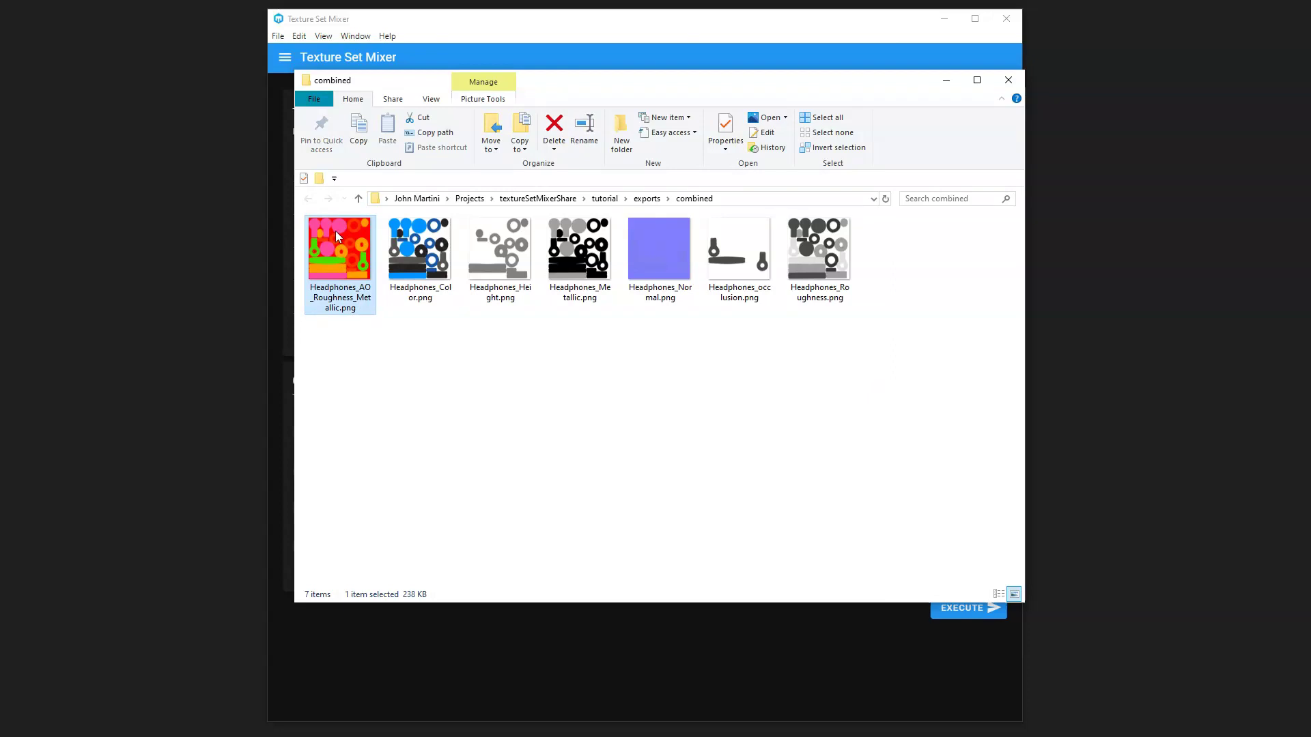